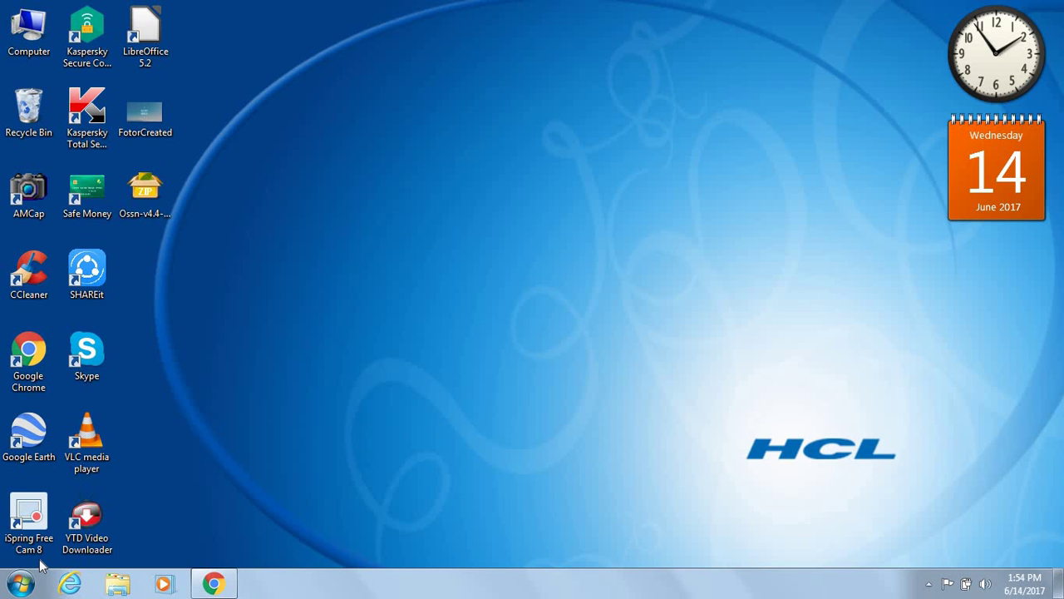
Restore Chrome and go to the Hostinger Member Area login page
click(210, 582)
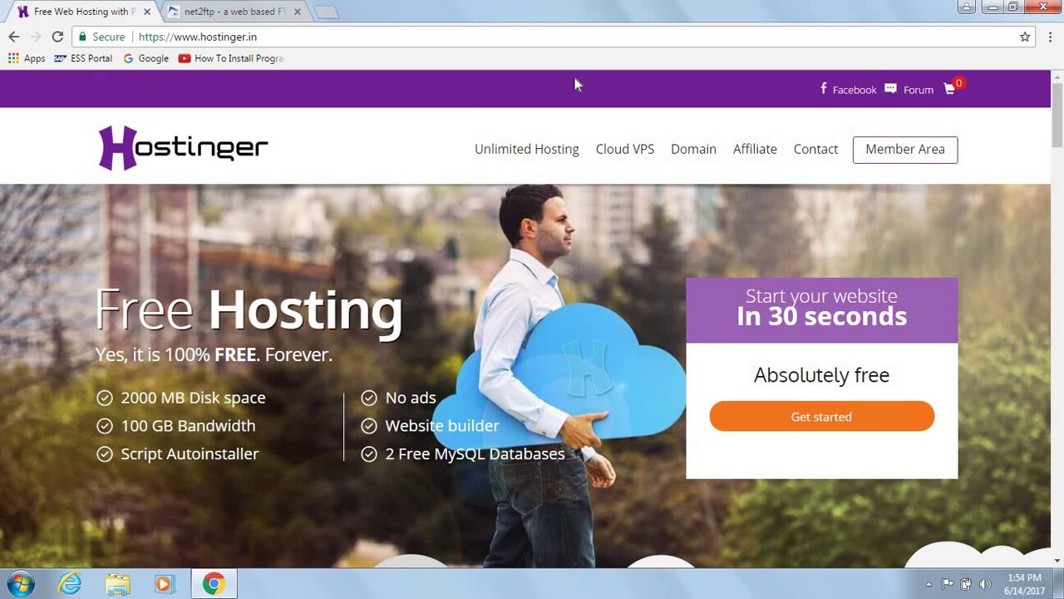
click(932, 162)
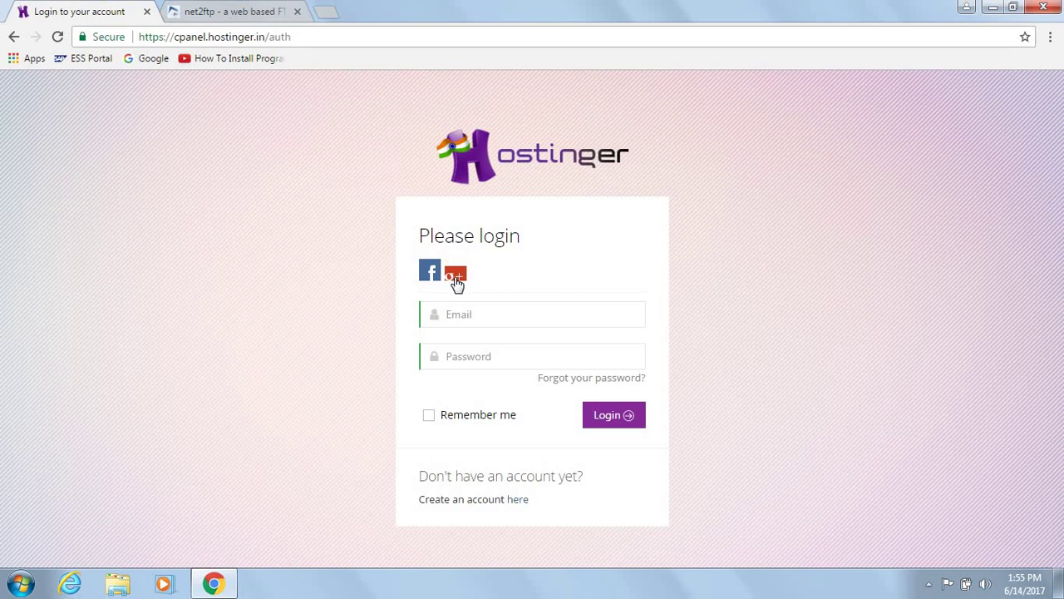
Log into Hostinger with the Google account and scroll the dashboard to Files
click(456, 281)
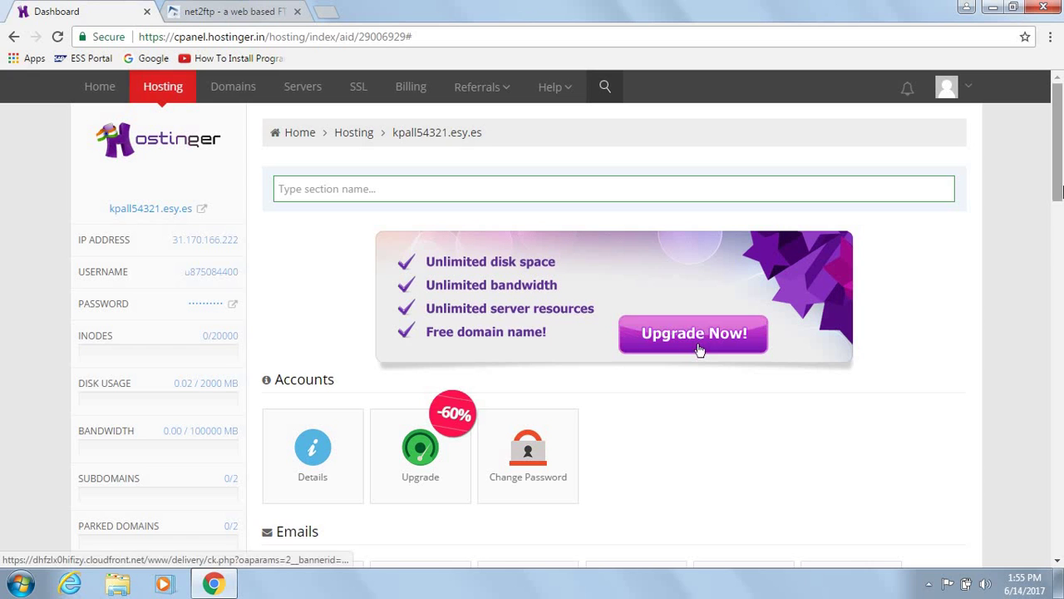
drag(1061, 171, 1062, 336)
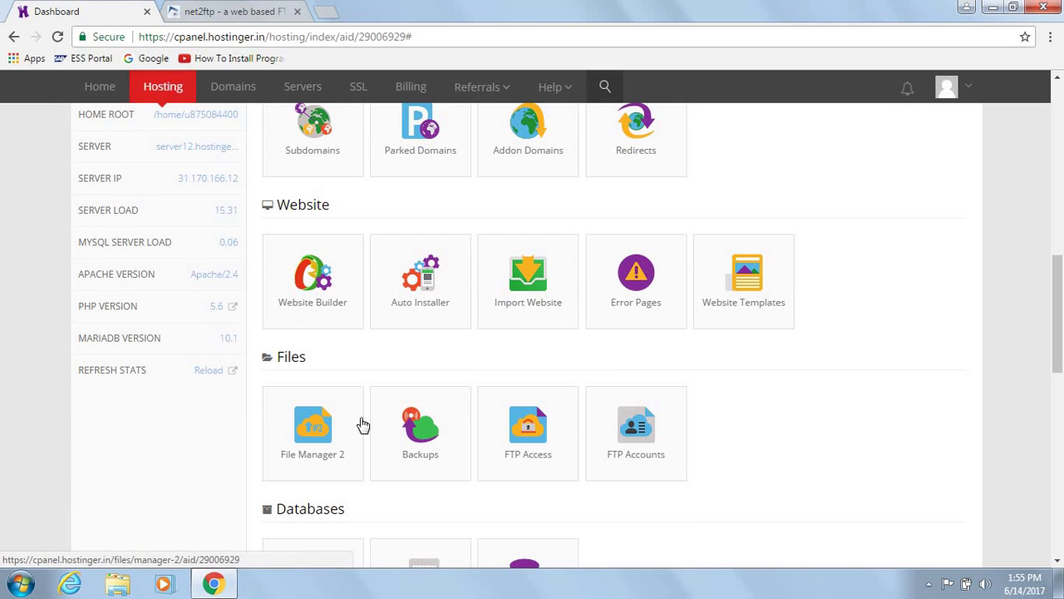
click(323, 438)
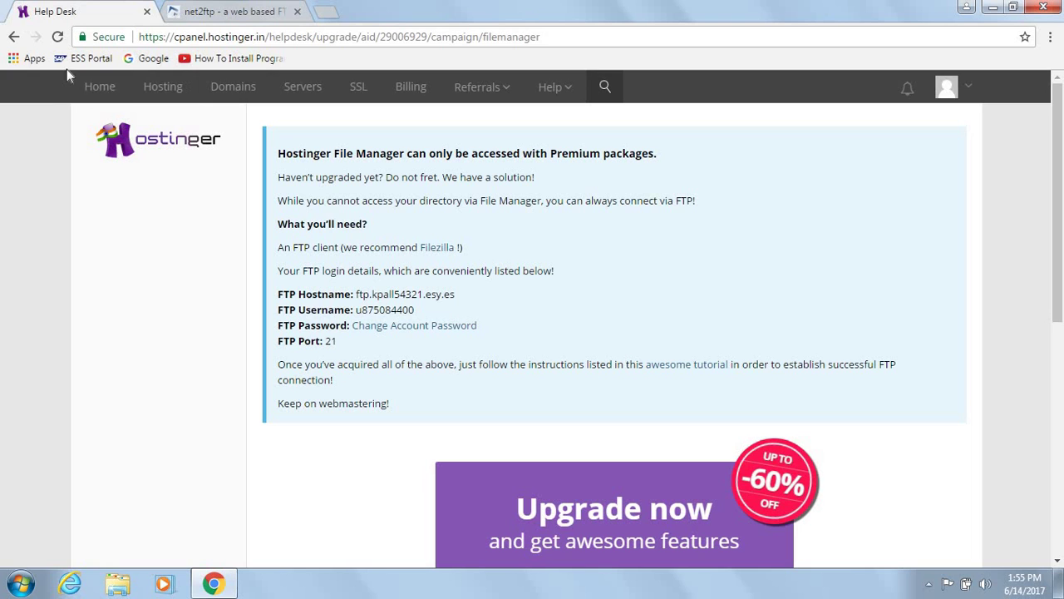
click(15, 38)
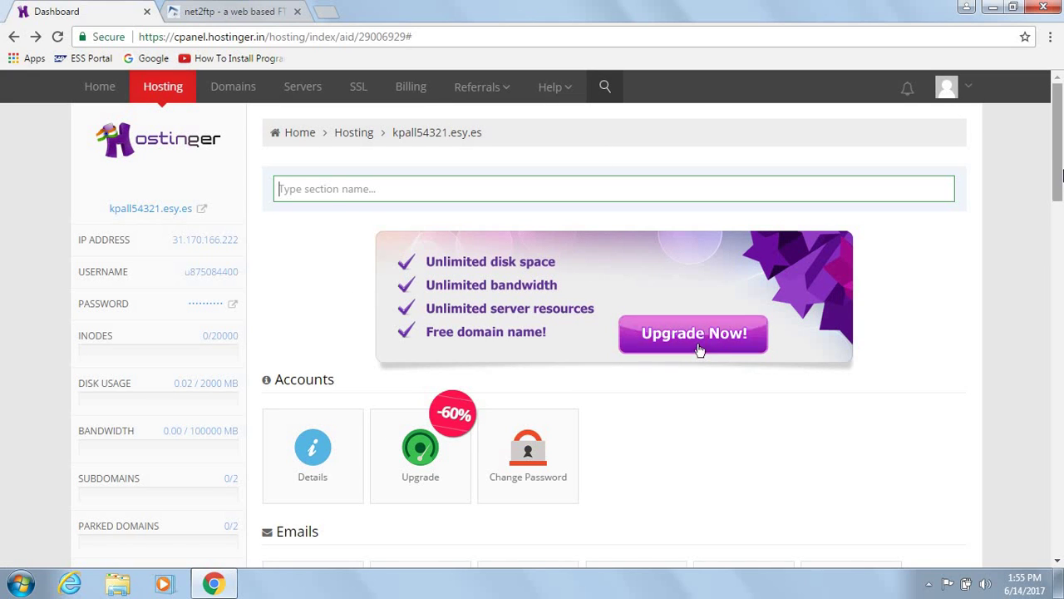
scroll(1060, 99, down, 2)
scroll(1059, 99, up, 2)
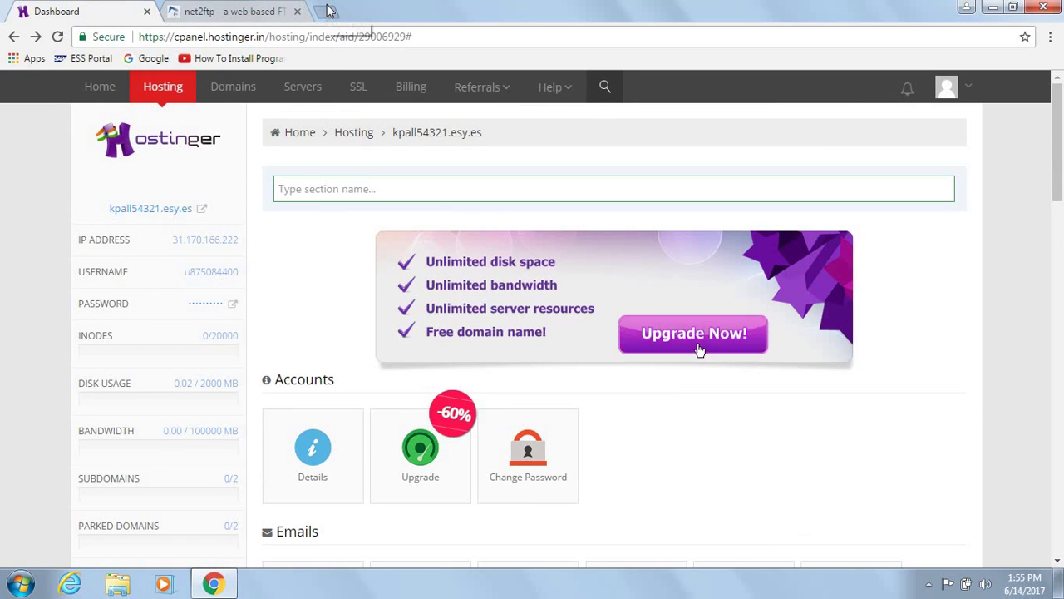
Search Google for net2ftp in a new tab and open the net2ftp website result
click(327, 11)
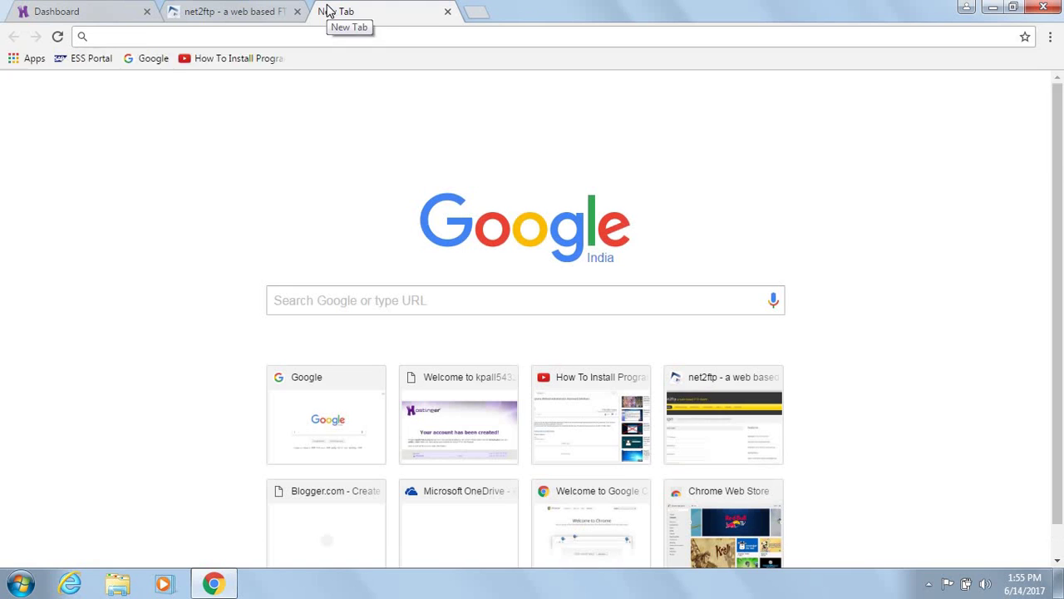
text(net2)
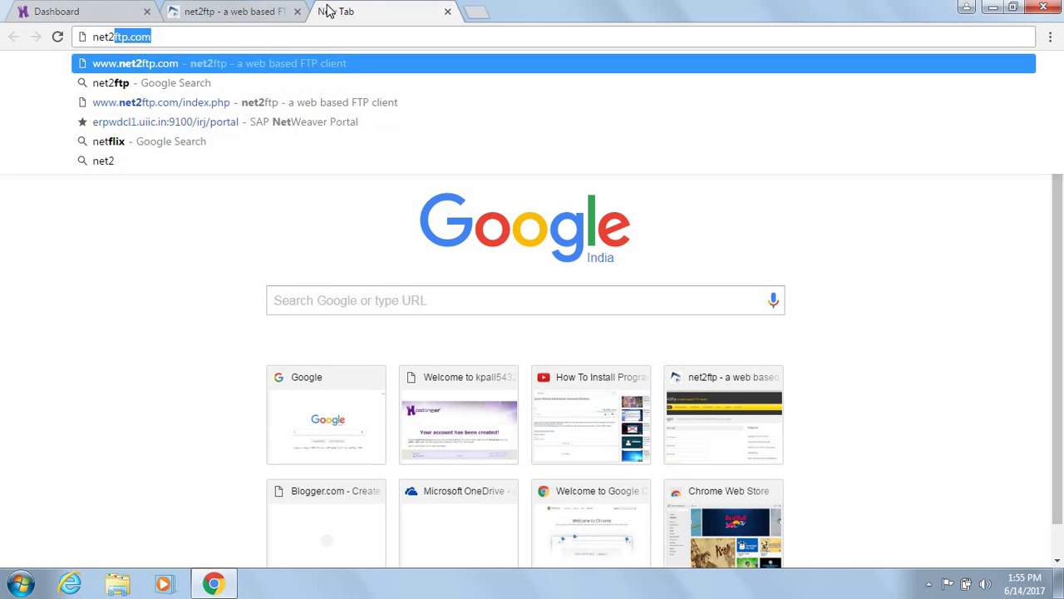
text(ft)
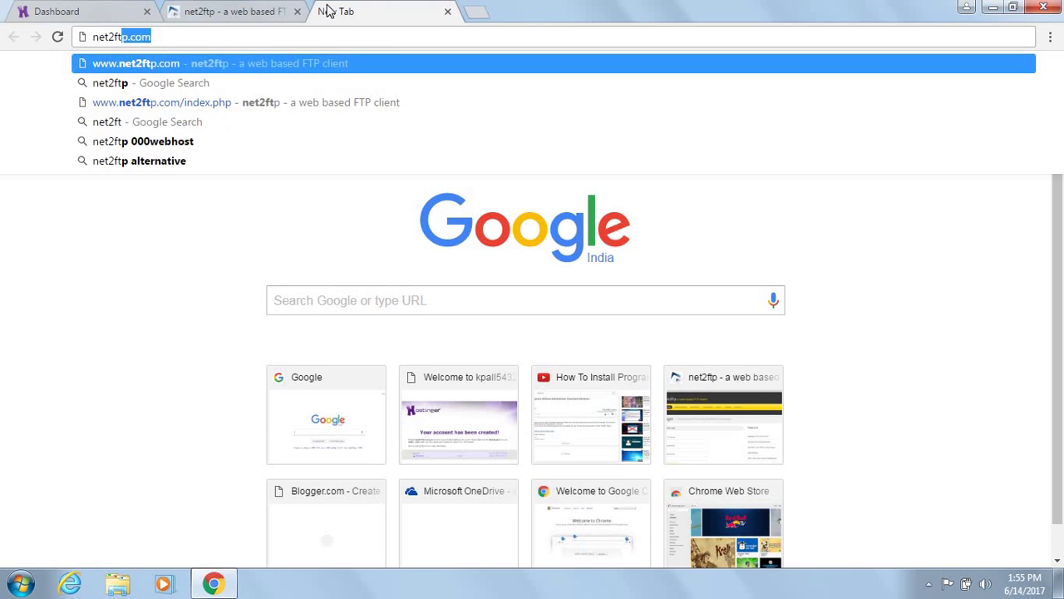
text(p)
key(Down)
key(Return)
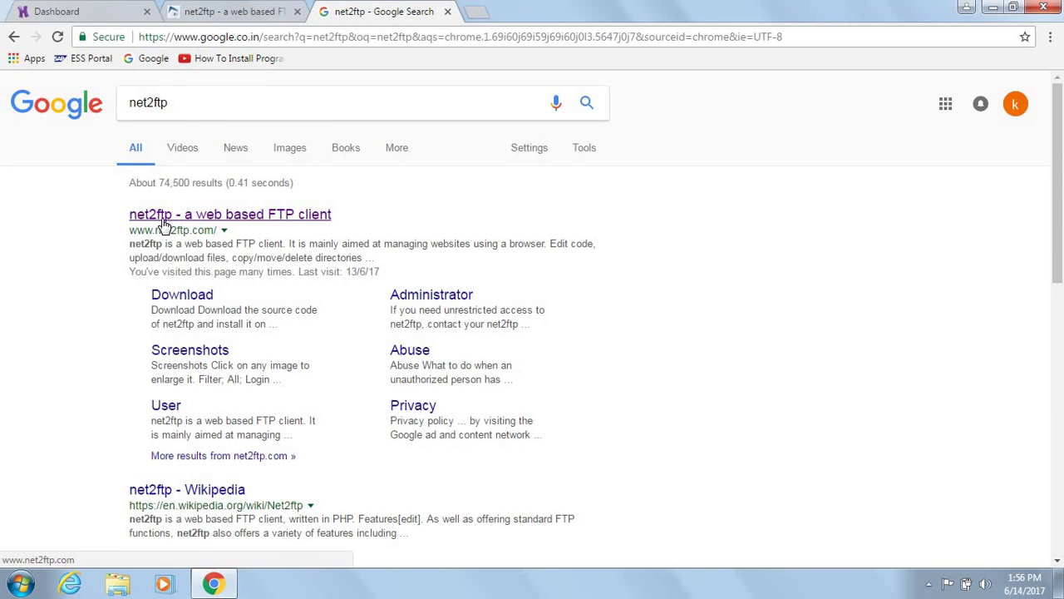
click(215, 216)
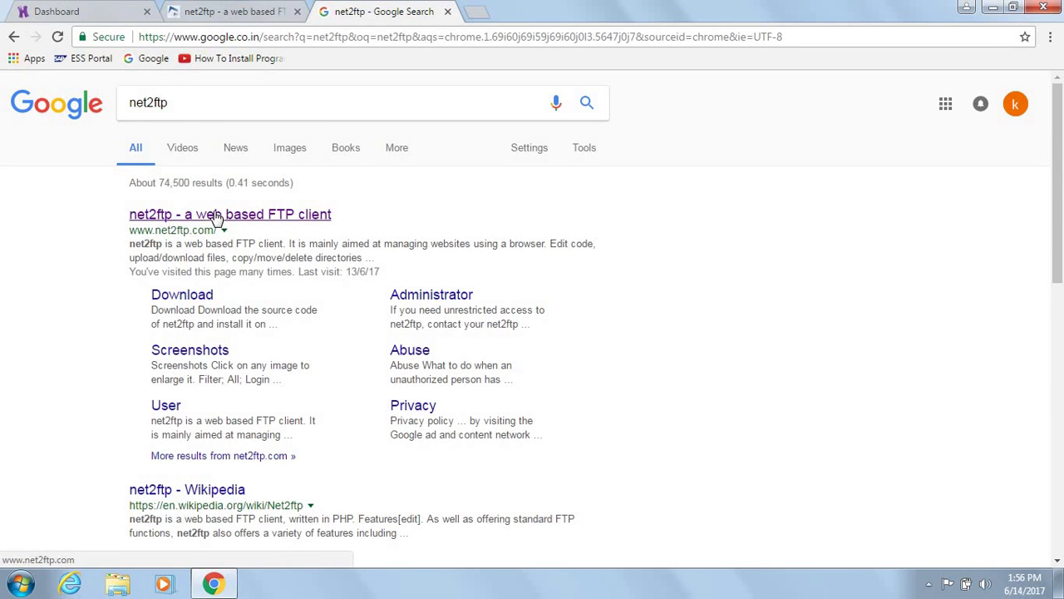
Close the extra tab and select net2ftp's empty FTP server field
click(448, 12)
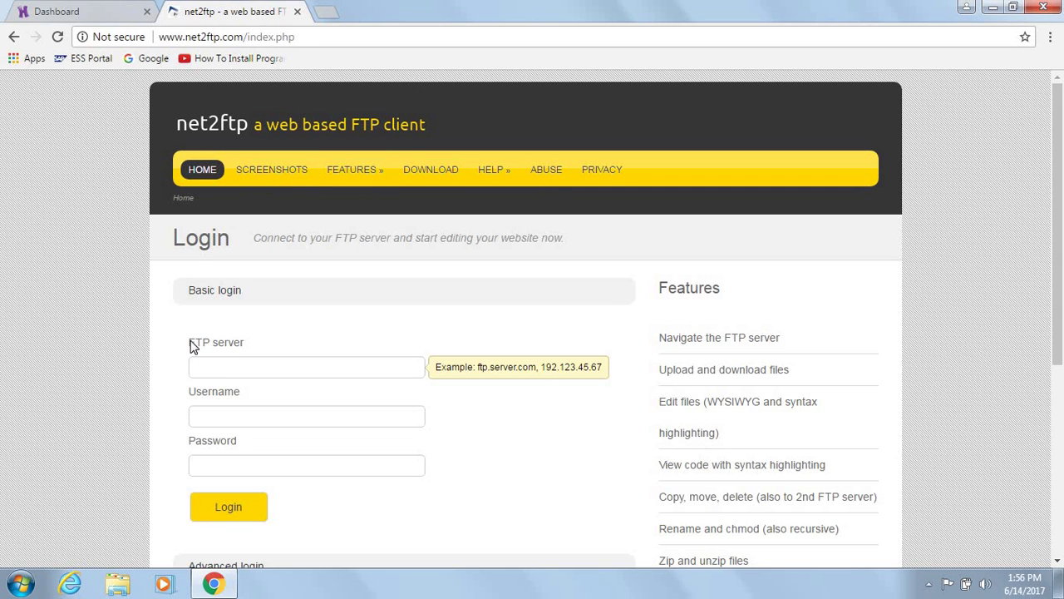
click(234, 364)
Show Hostinger's FTP Access page with the FTP host, username, port and upload folder
click(83, 10)
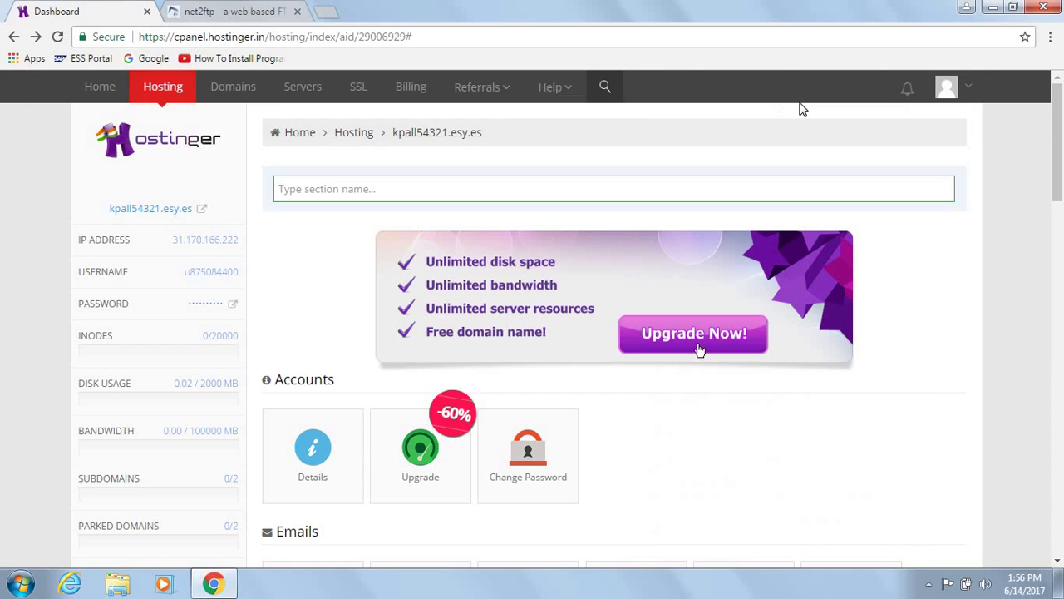
drag(1061, 137, 1060, 353)
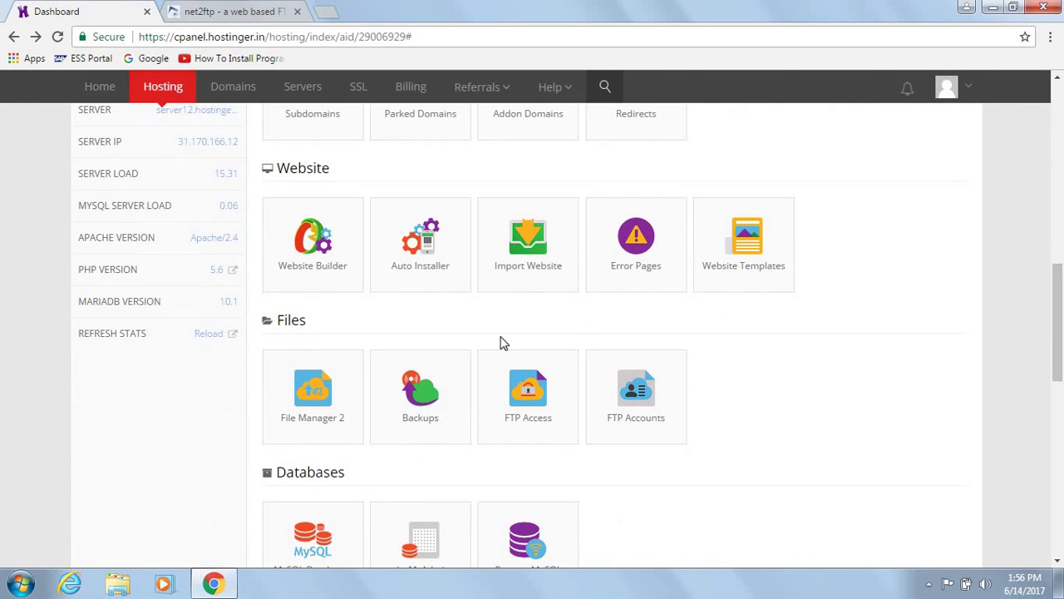
click(542, 433)
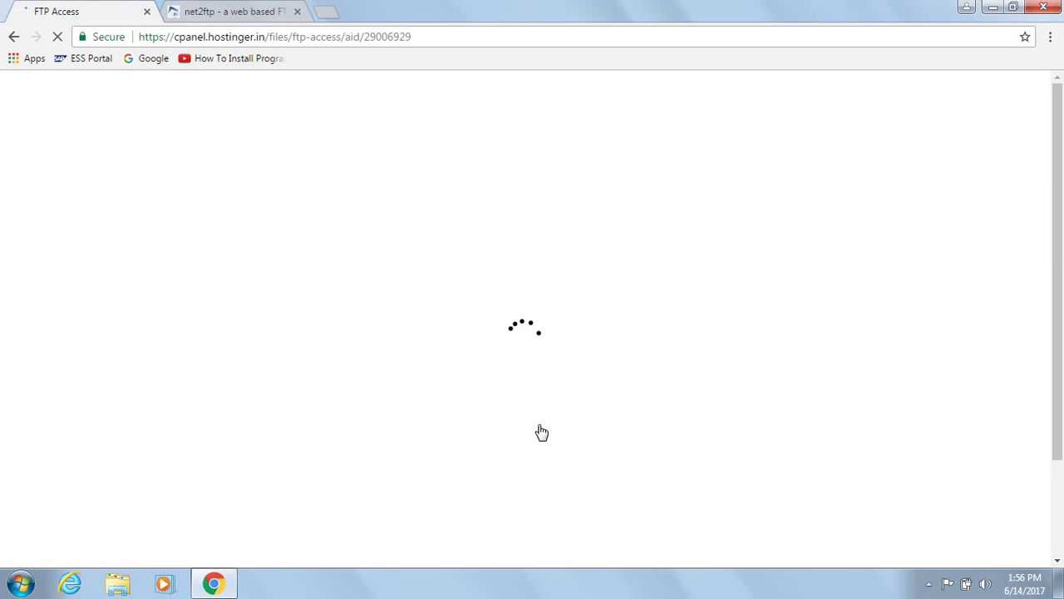
click(207, 10)
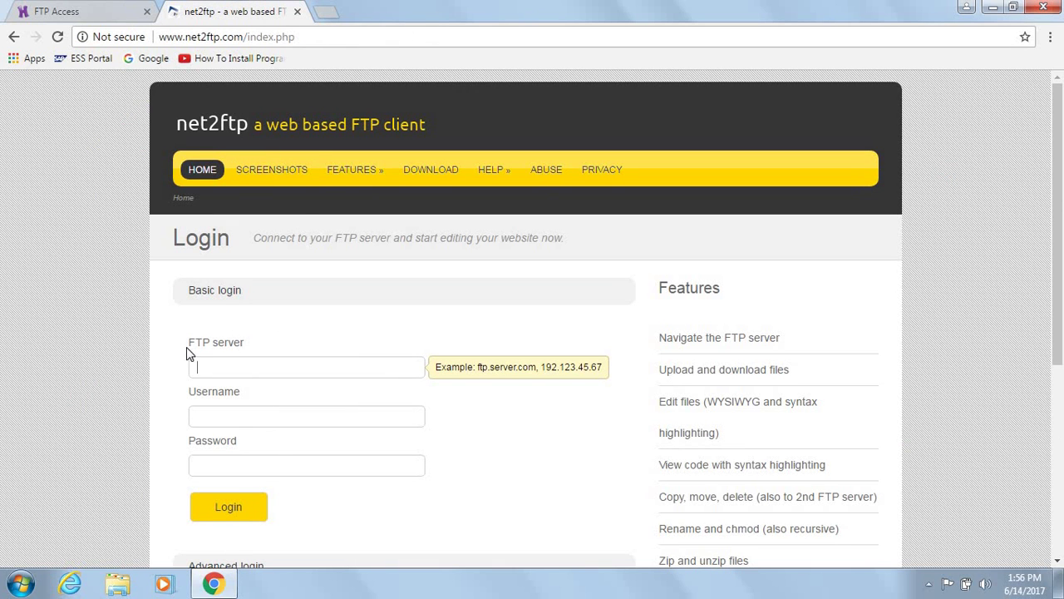
click(92, 11)
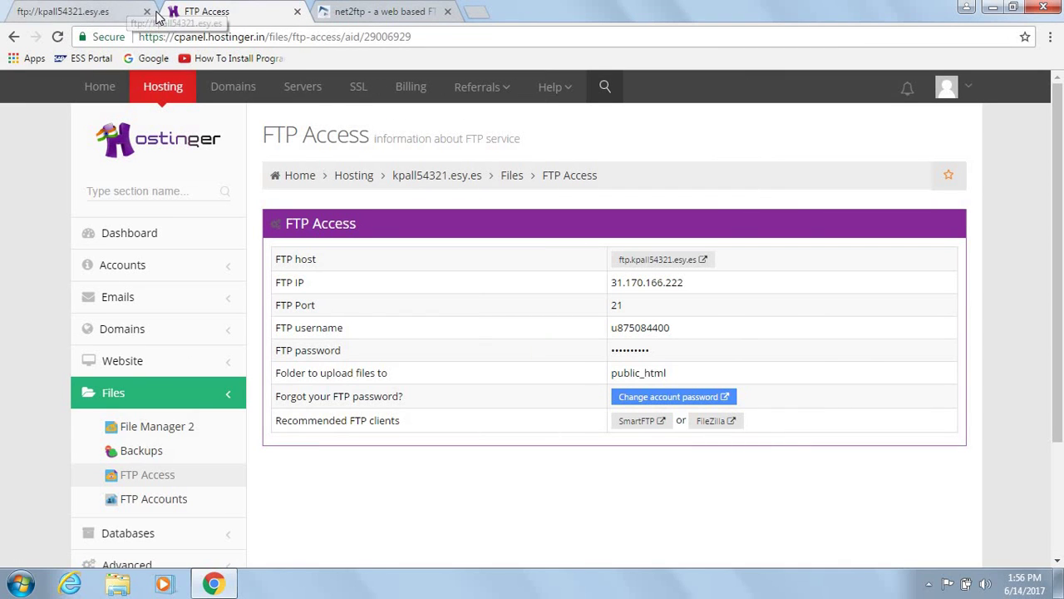
Paste the Hostinger FTP host address into net2ftp's FTP server field
click(146, 11)
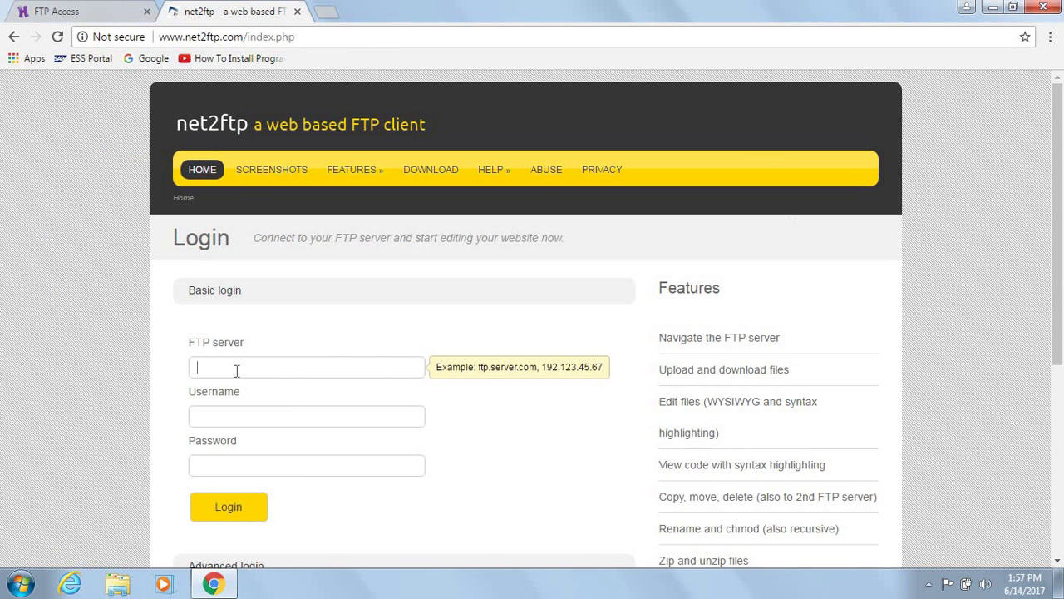
click(237, 370)
text(ftp://kpall54321.esy.es/)
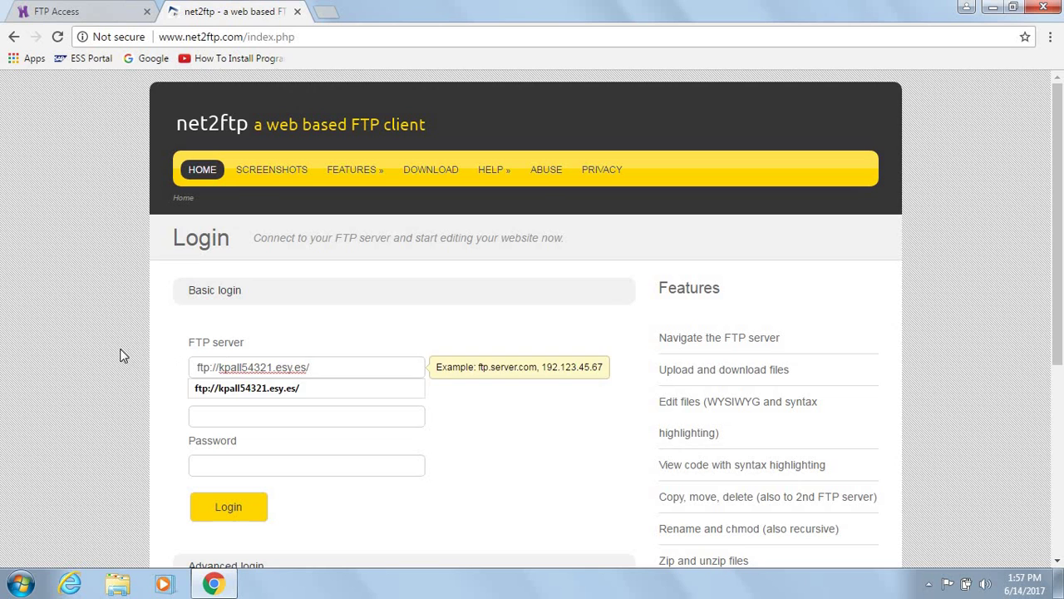
click(294, 467)
click(306, 417)
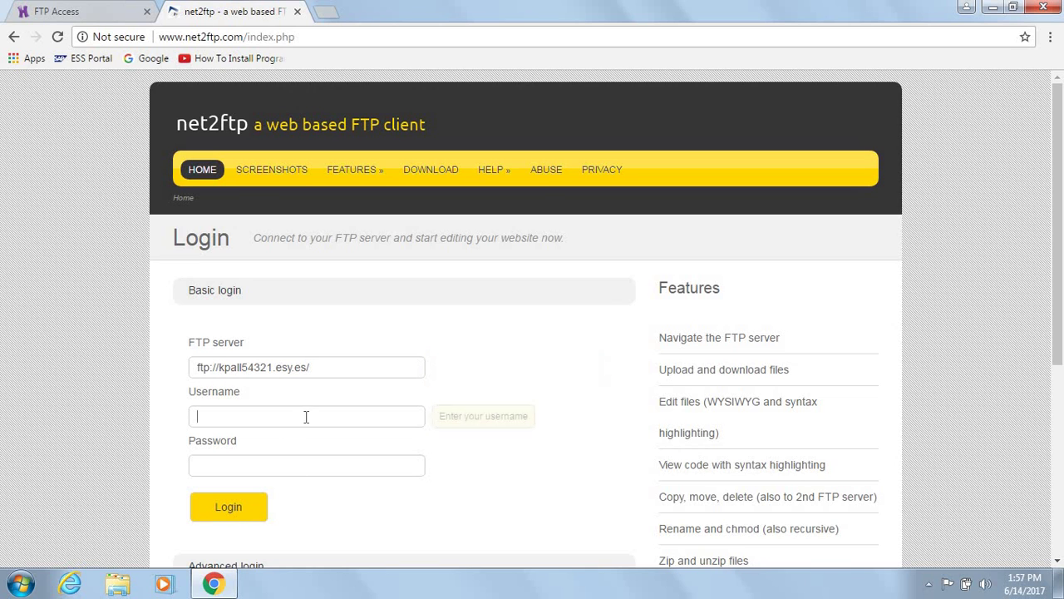
Copy the FTP username from Hostinger's FTP Access page into net2ftp's Username field
click(66, 10)
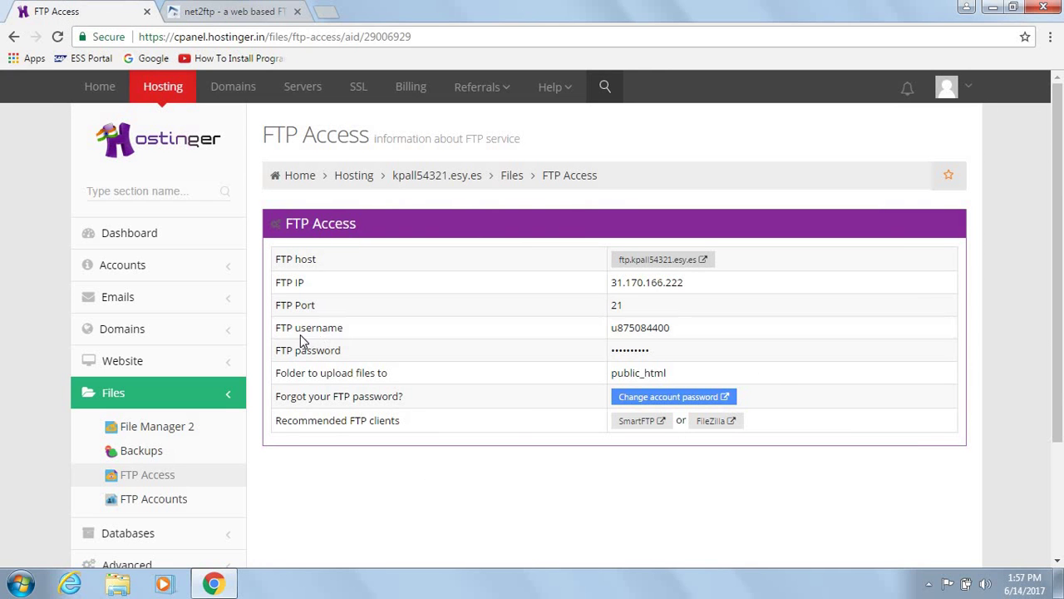
double_click(652, 328)
key(ctrl+c)
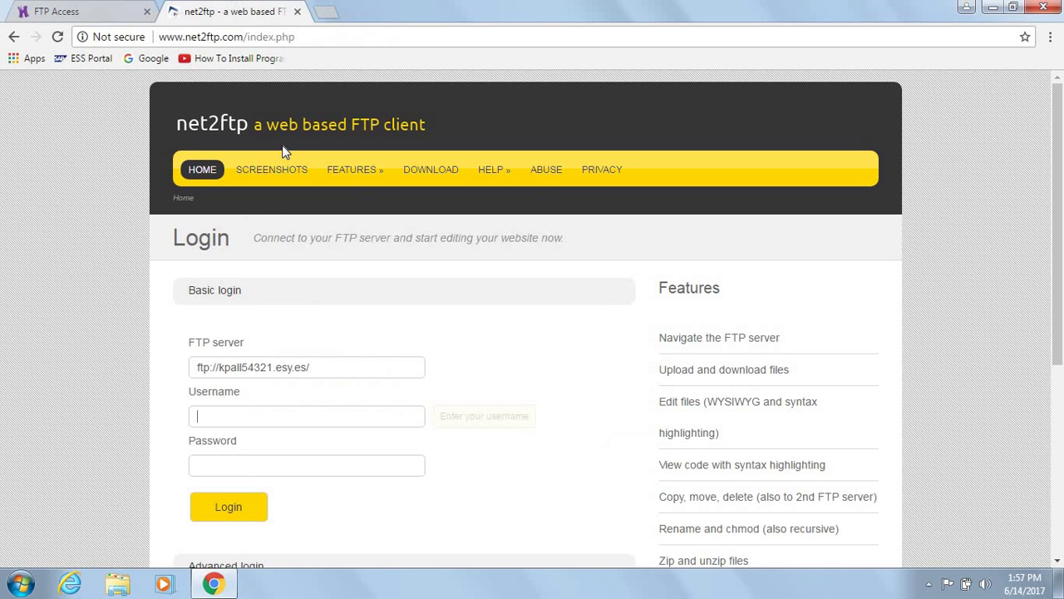
click(233, 11)
key(ctrl+v)
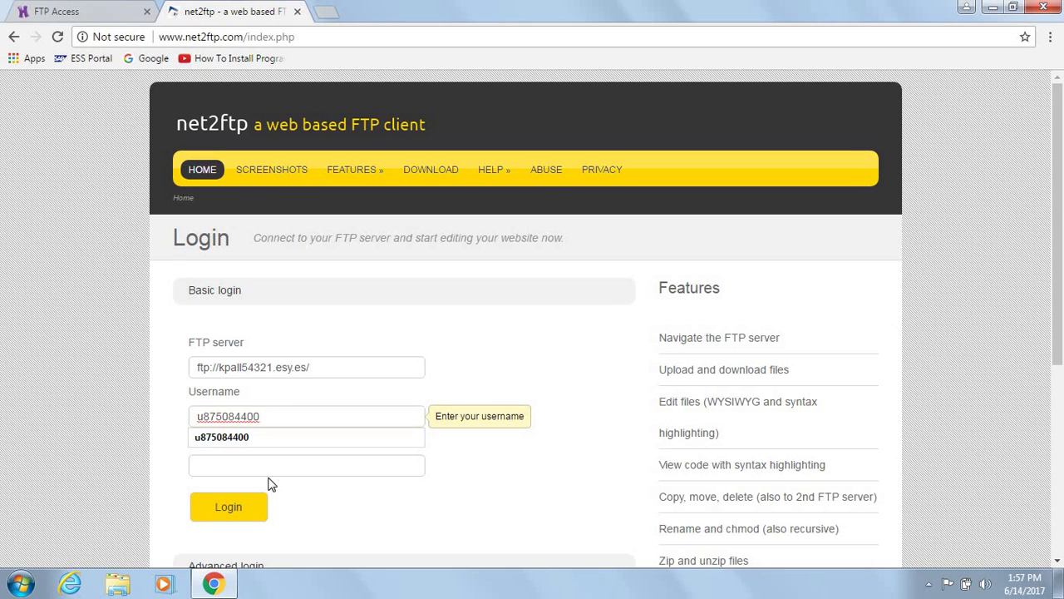
click(271, 471)
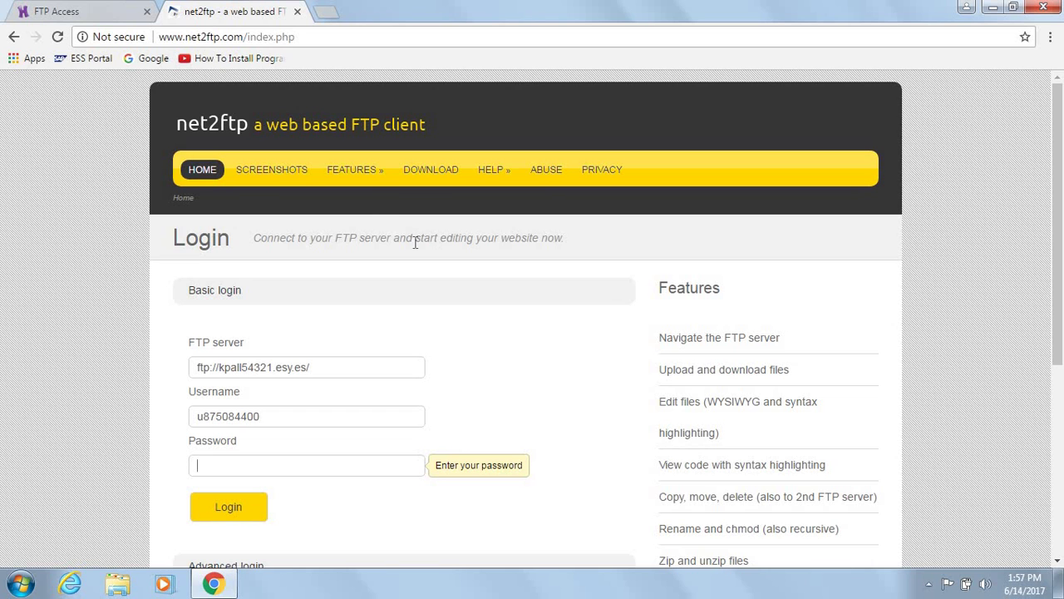
Enter the FTP account password in net2ftp and log in to the server's root directory
click(76, 15)
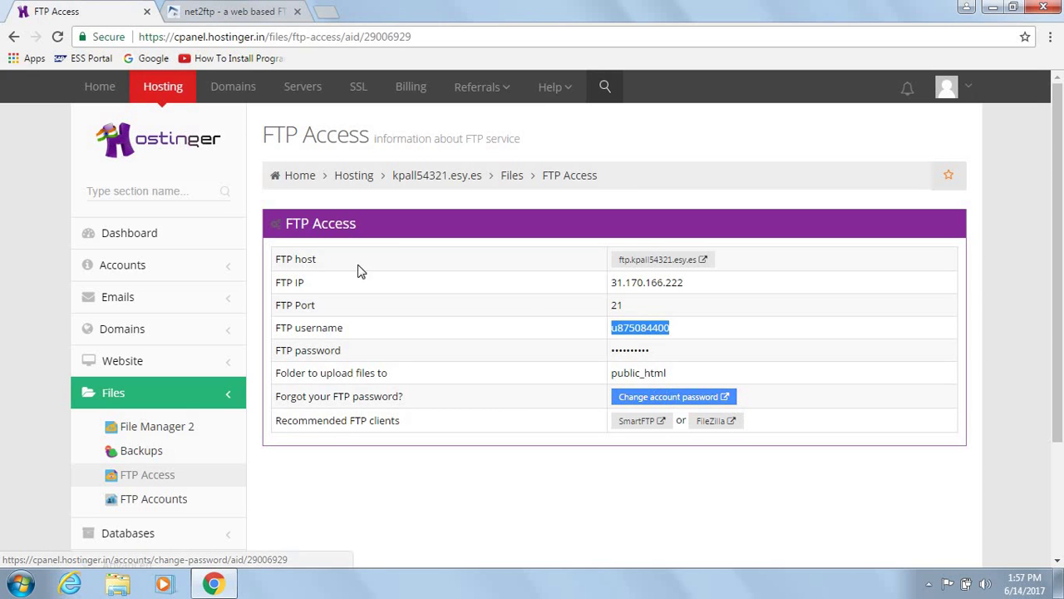
click(212, 10)
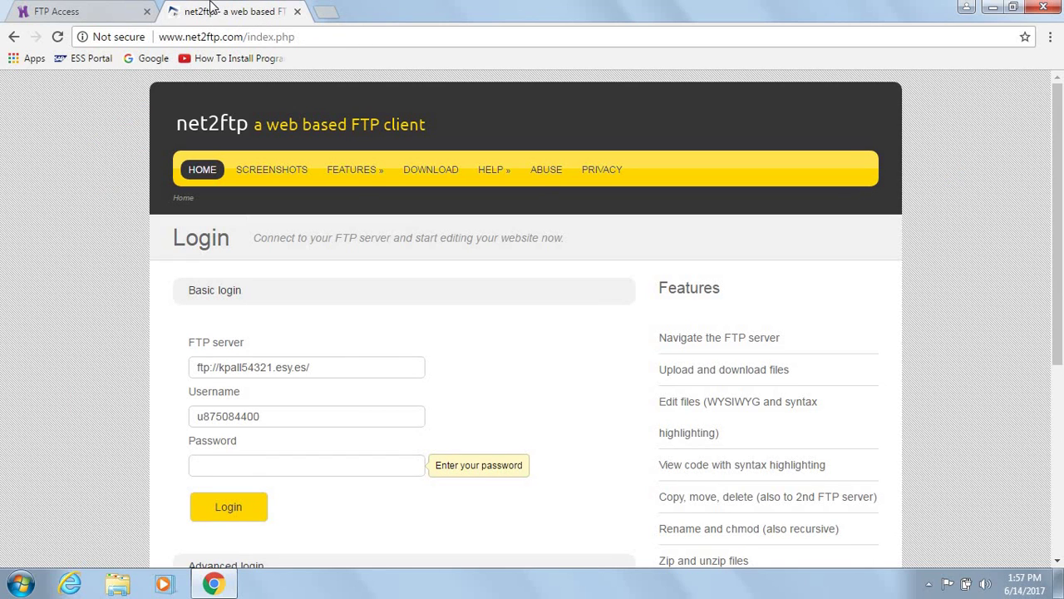
key(BackSpace)
key(BackSpace)
key(Return)
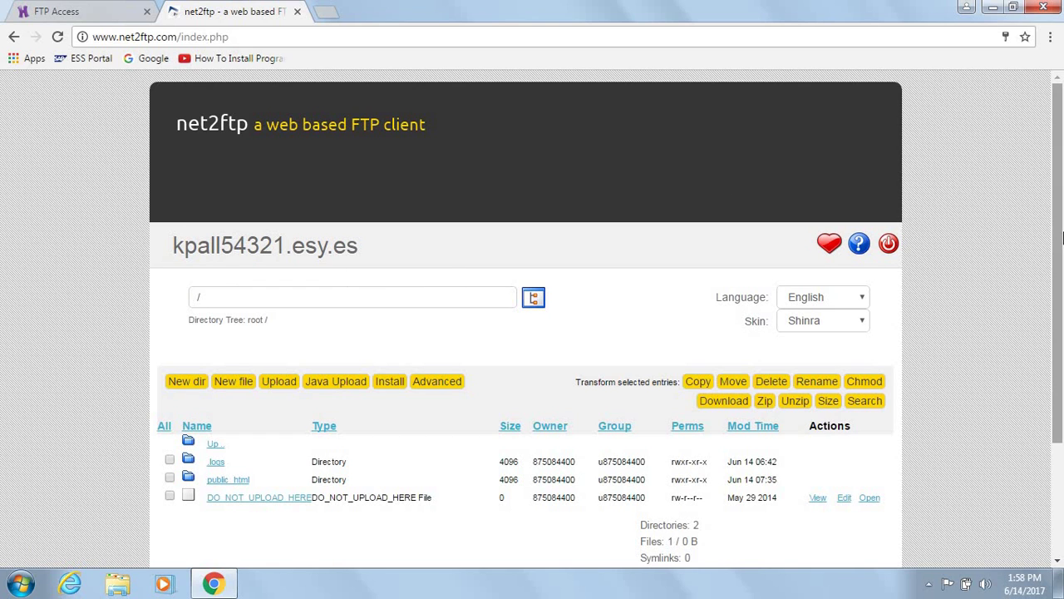
Browse into public_html, go back up to root, and minimize the browser
drag(1061, 198, 1062, 366)
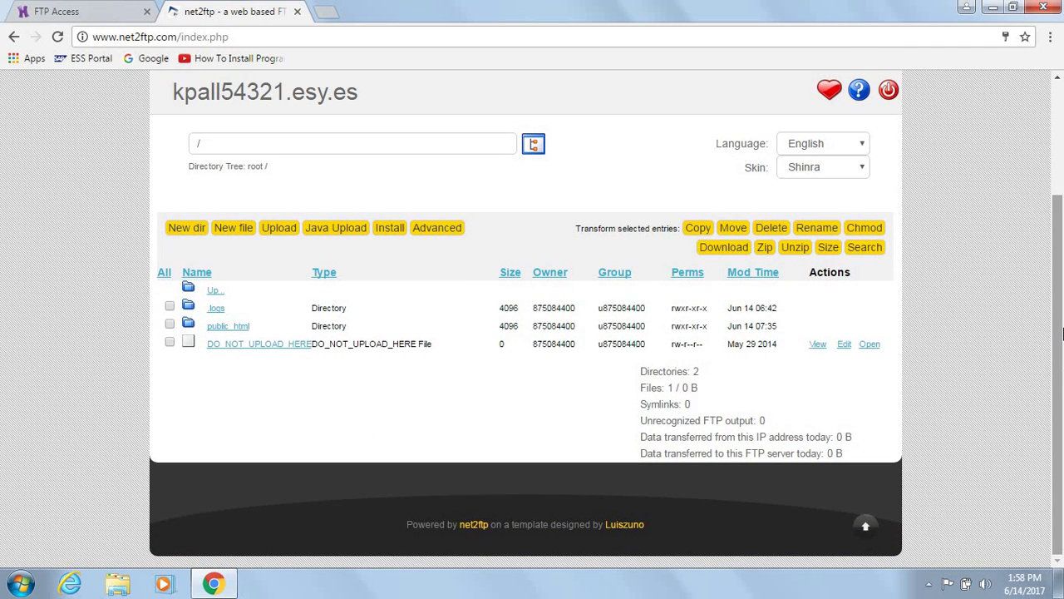
click(217, 328)
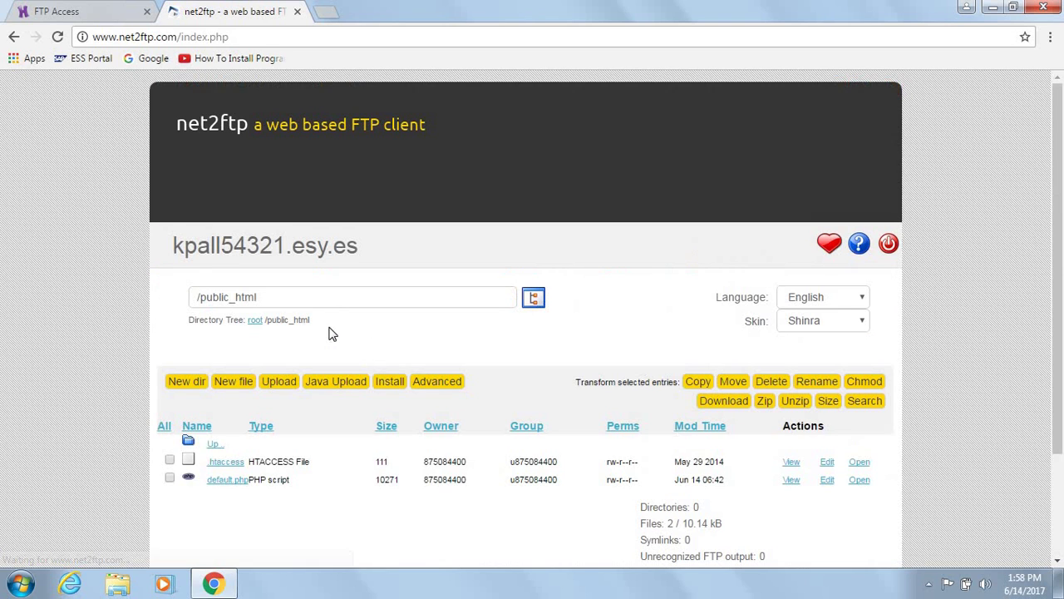
click(212, 444)
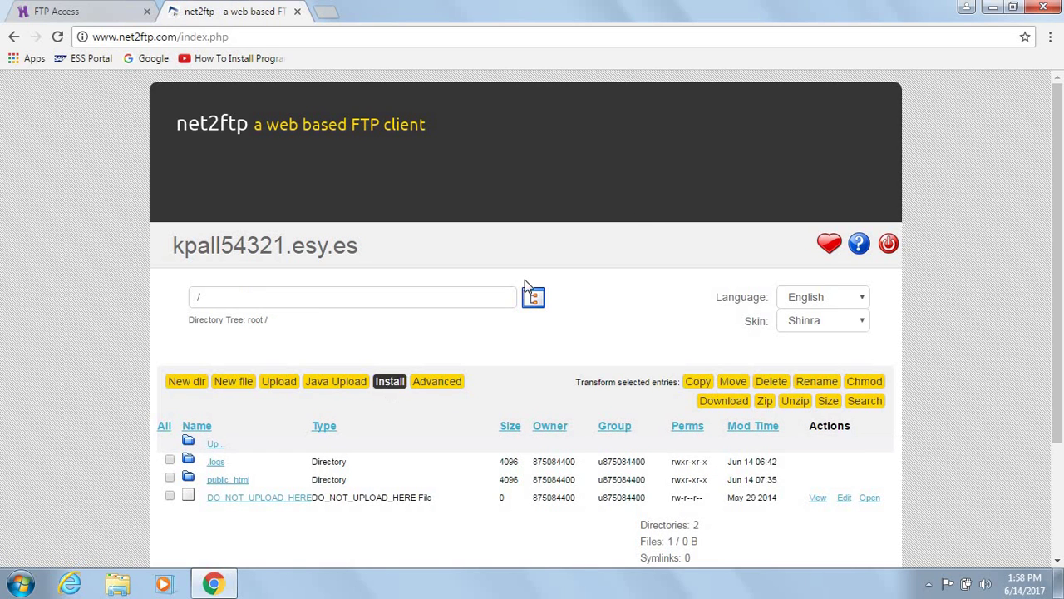
click(991, 7)
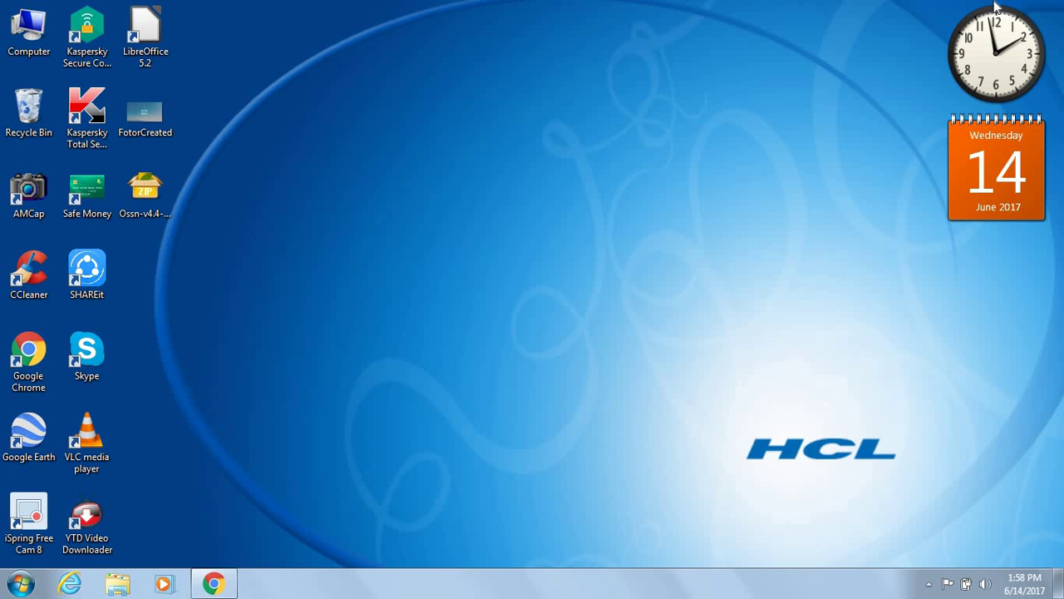